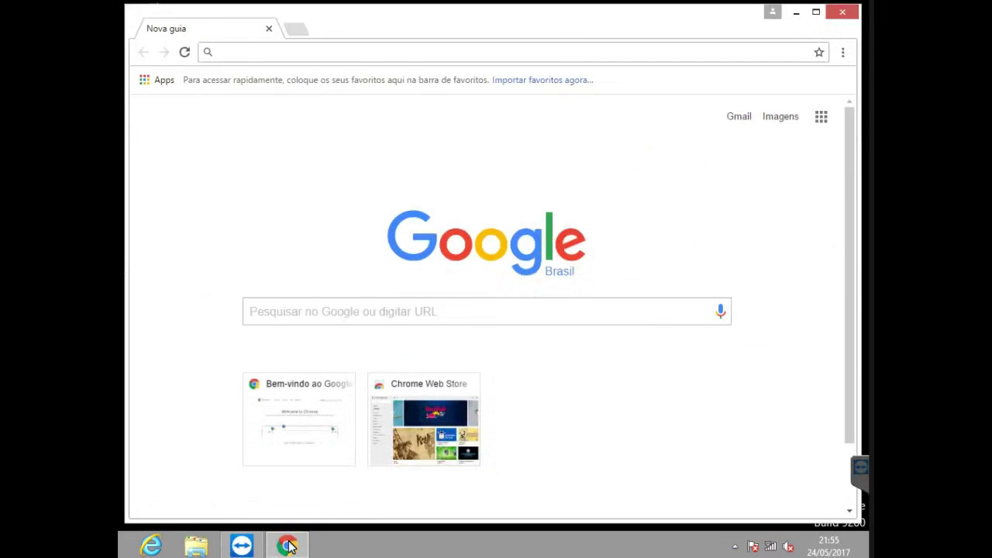
# - Search the web for adwcleaner and download the free AdwCleaner from the Malwarebytes site
pyautogui.click(545, 53)
pyautogui.write('adwcleaner')
pyautogui.press('Return')
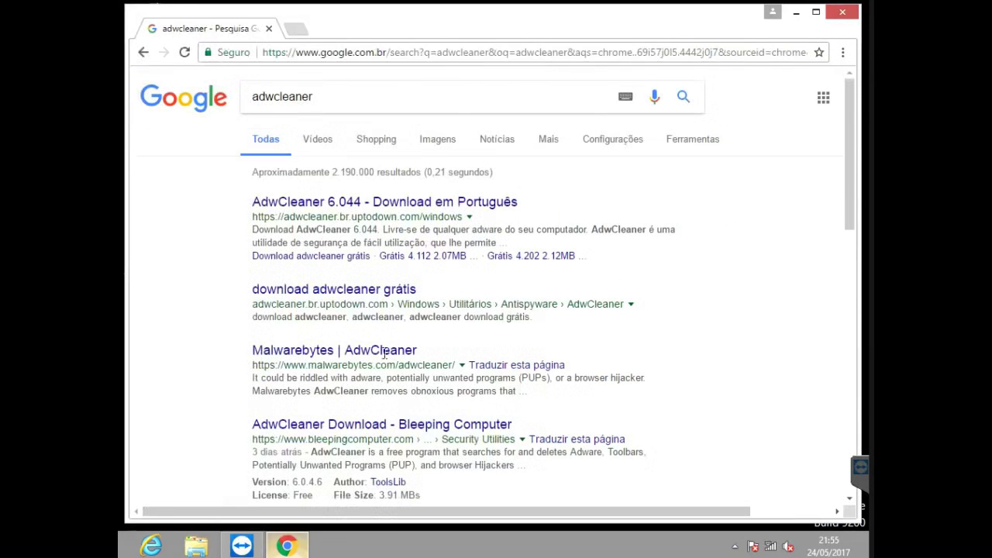
pyautogui.click(386, 353)
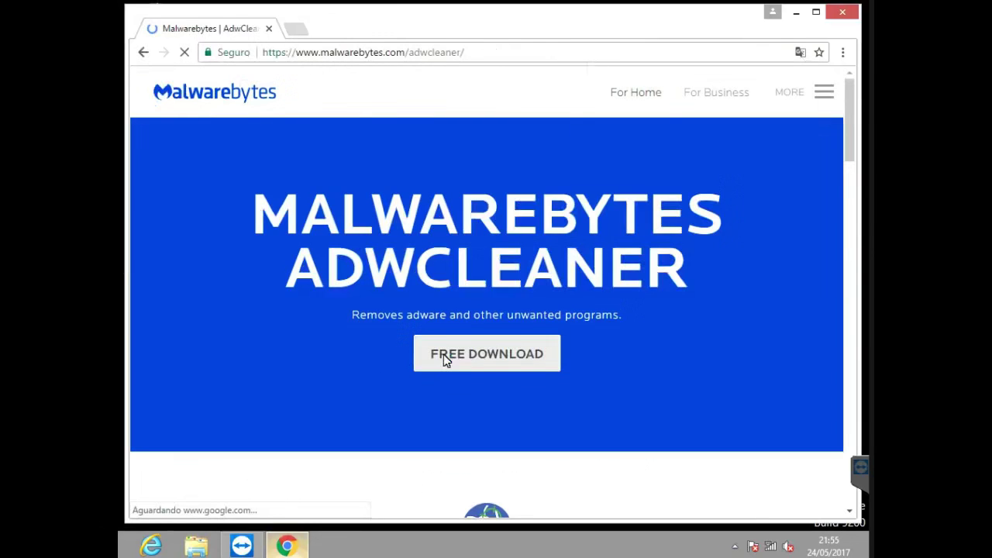
pyautogui.click(446, 356)
# - Minimize the browser, run the downloaded AdwCleaner and allow it to make changes to the computer
pyautogui.moveTo(196, 546); pyautogui.dragTo(193, 511)
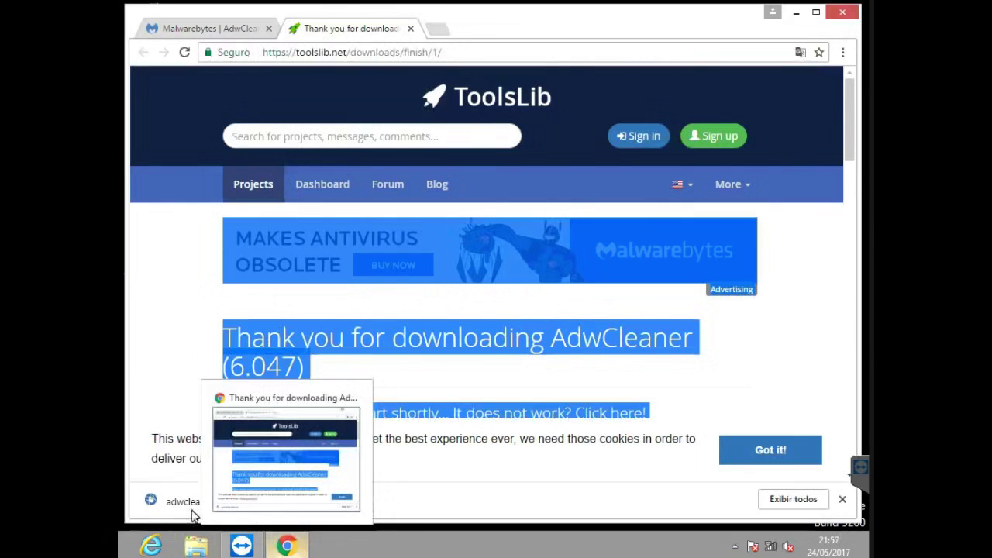
pyautogui.click(798, 14)
pyautogui.press('super+e')
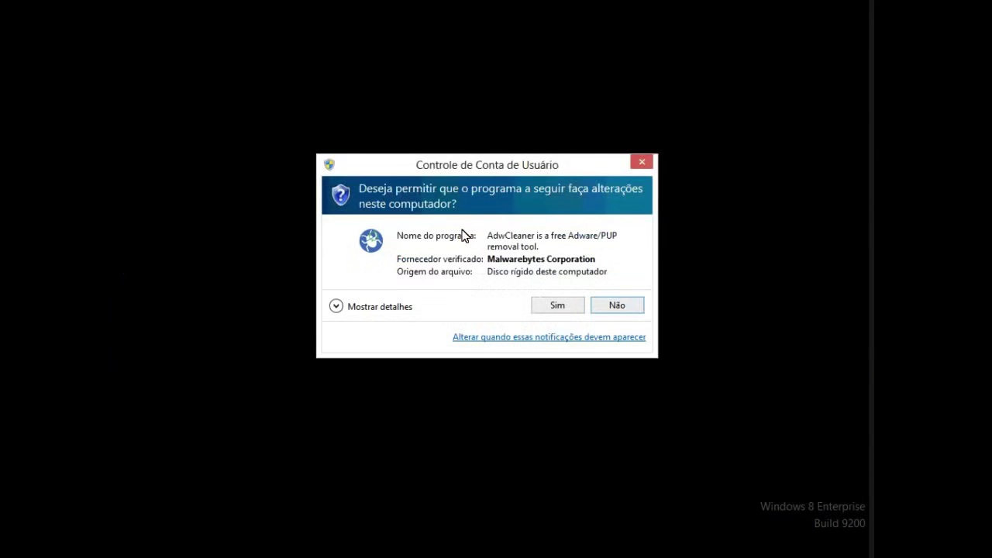
pyautogui.click(557, 306)
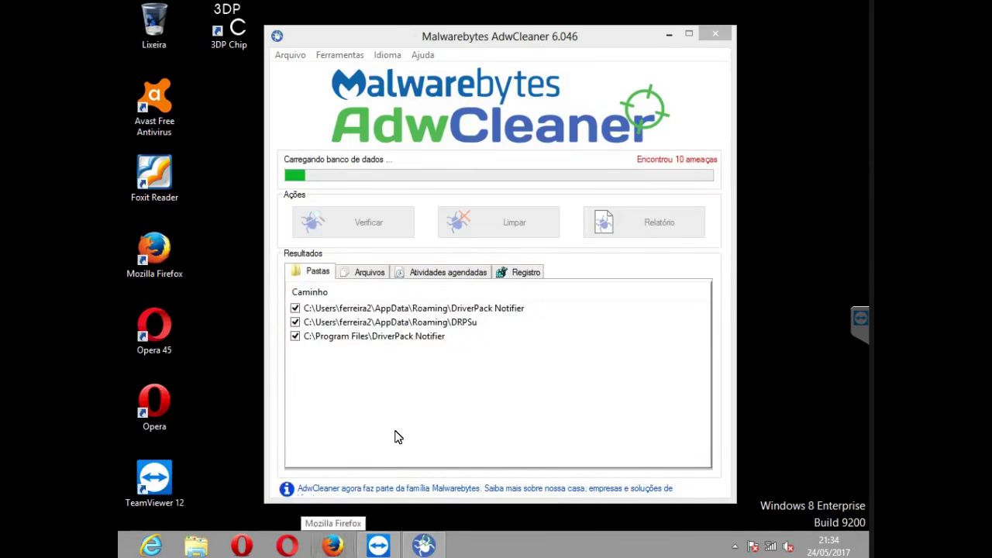
# - Review the files, folders and registry entries detected by AdwCleaner, and clean all the checked threats
pyautogui.click(369, 278)
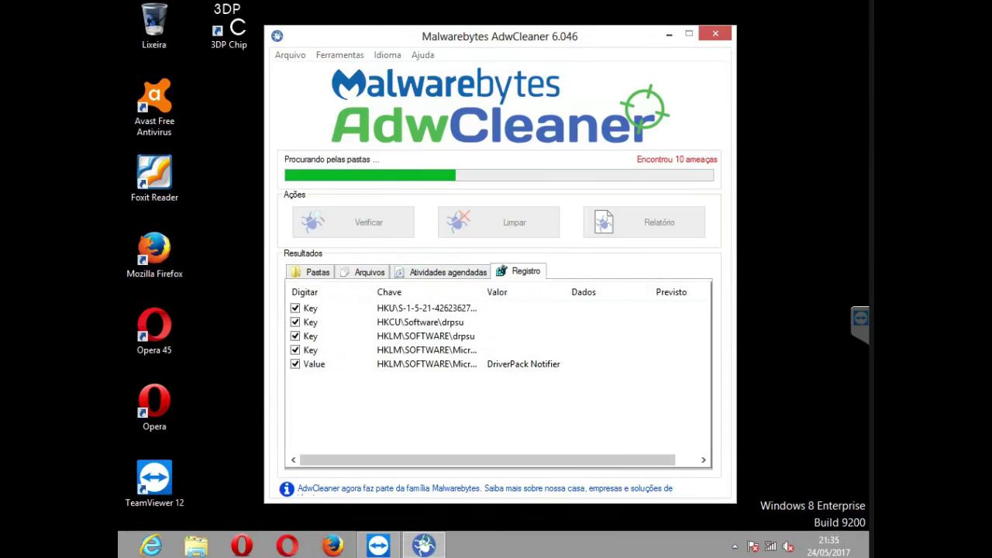
pyautogui.click(313, 273)
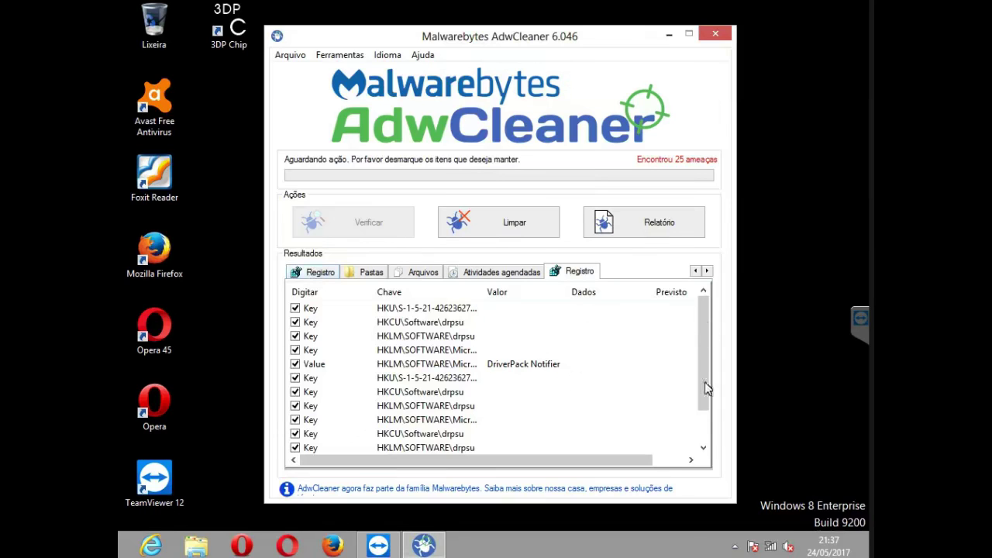
pyautogui.scroll(-1, 578, 379)
pyautogui.click(512, 223)
pyautogui.click(562, 323)
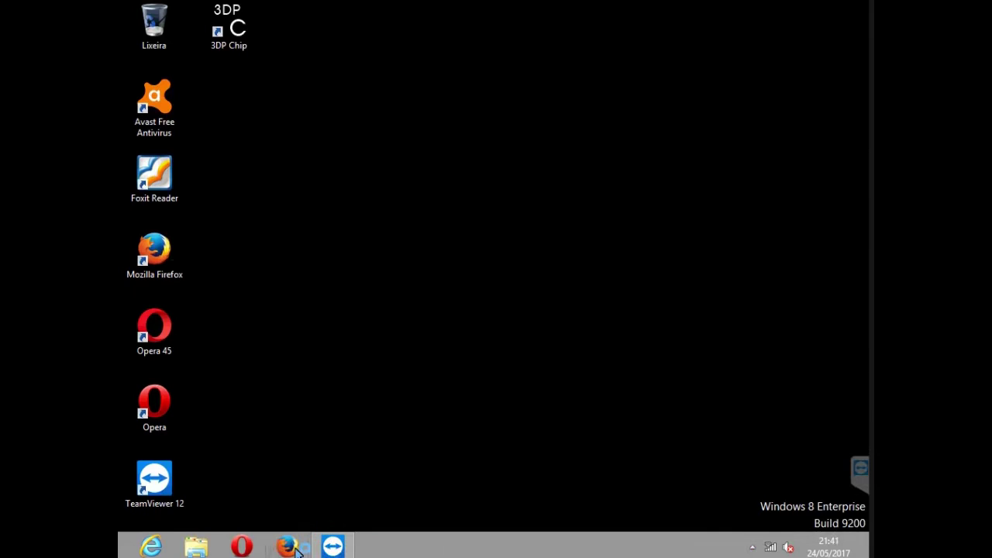
# - Unpin Mozilla Firefox and Opera 11.61 from the taskbar, closing the Firefox window that was opened
pyautogui.rightClick(297, 548)
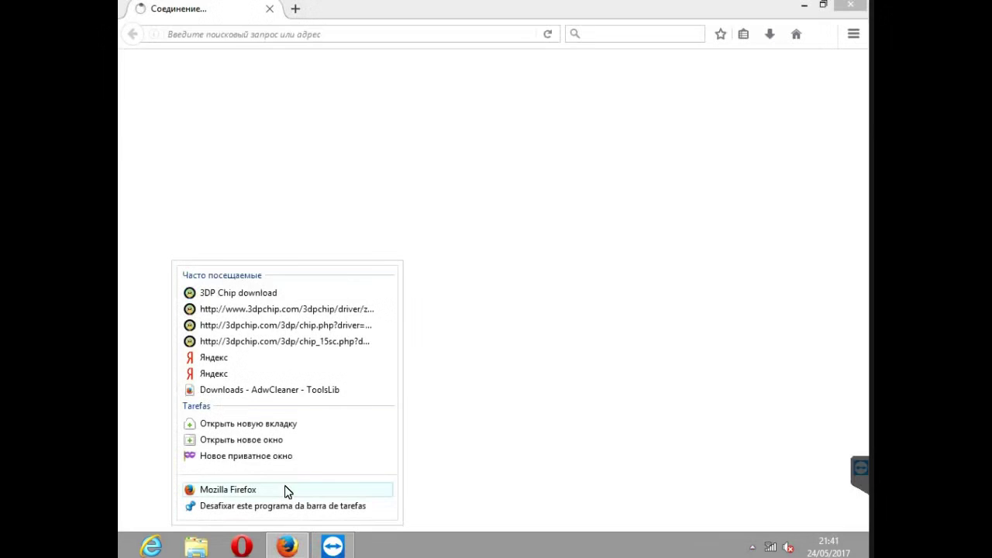
pyautogui.rightClick(294, 491)
pyautogui.click(323, 478)
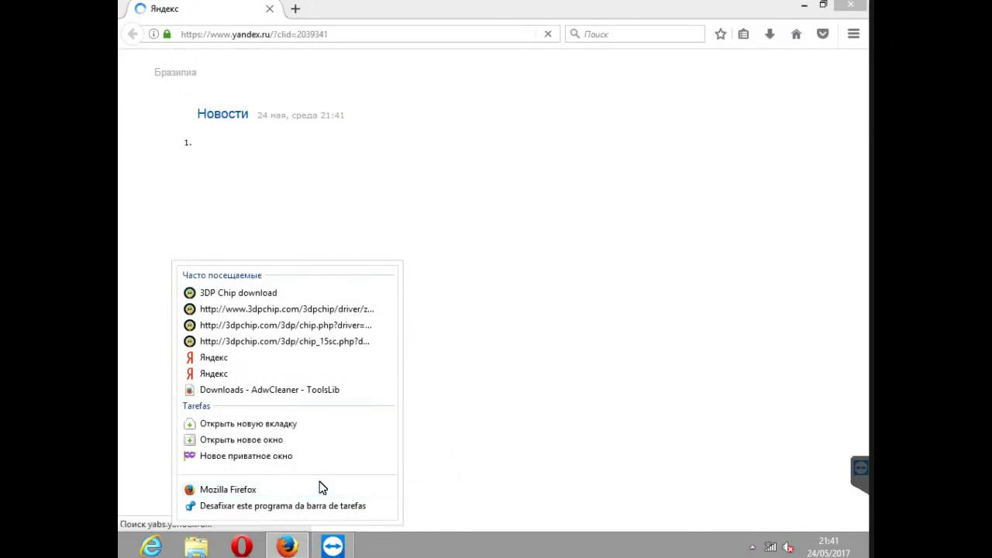
pyautogui.click(592, 159)
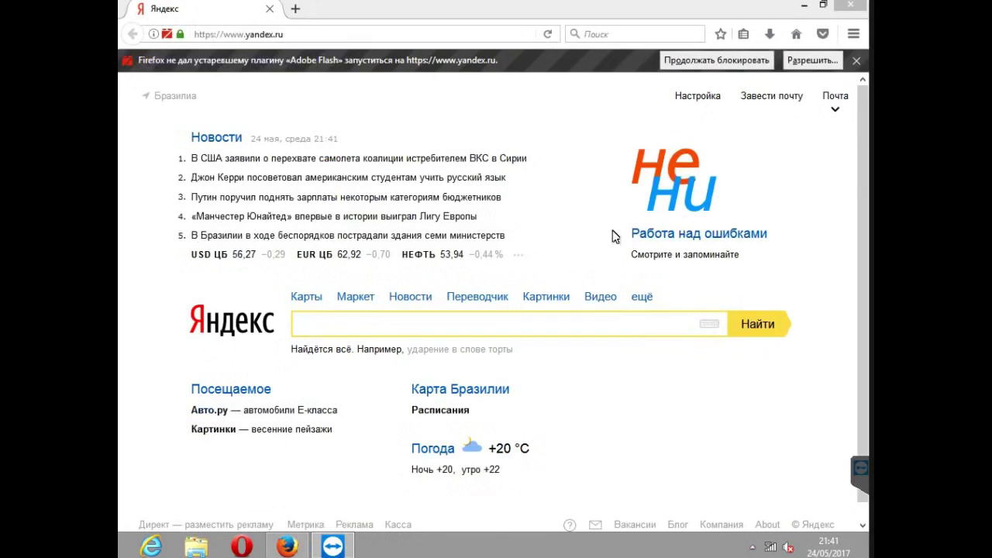
pyautogui.click(849, 5)
pyautogui.rightClick(254, 546)
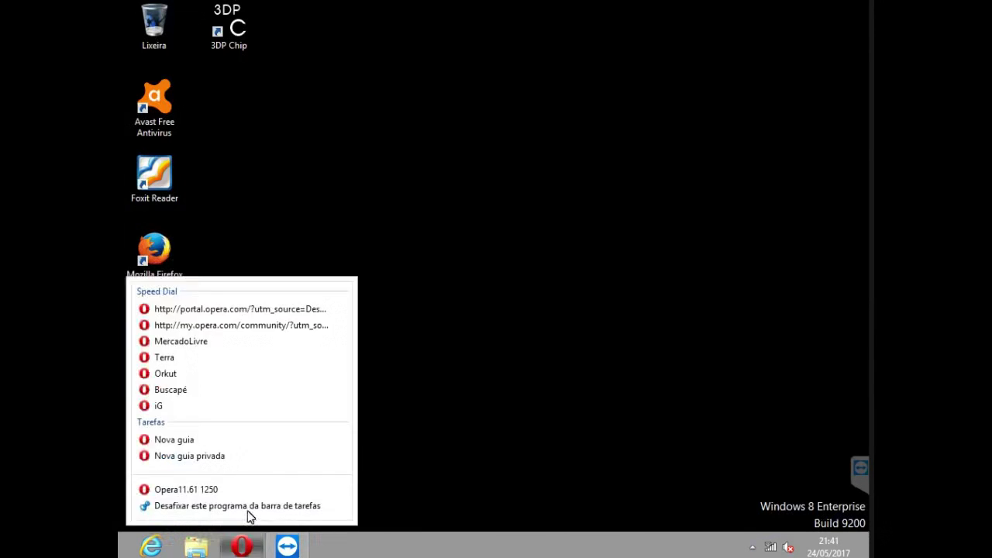
pyautogui.click(248, 509)
# - Delete the Mozilla Firefox, Opera 45 and Opera shortcuts from the desktop
pyautogui.rightClick(151, 407)
pyautogui.click(222, 361)
pyautogui.click(275, 460)
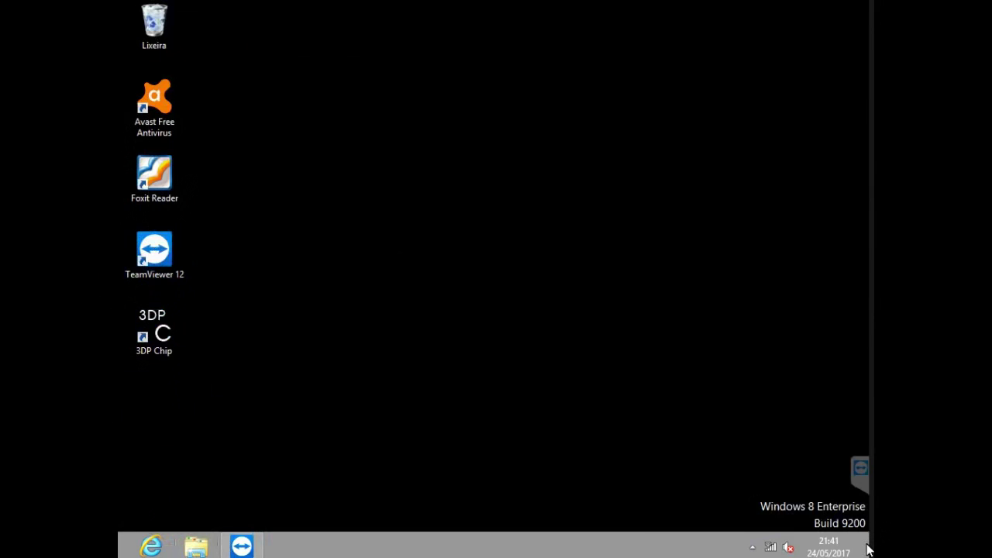
# - Open the computer's system properties and go from there to the Control Panel list for uninstalling programs
pyautogui.click(196, 546)
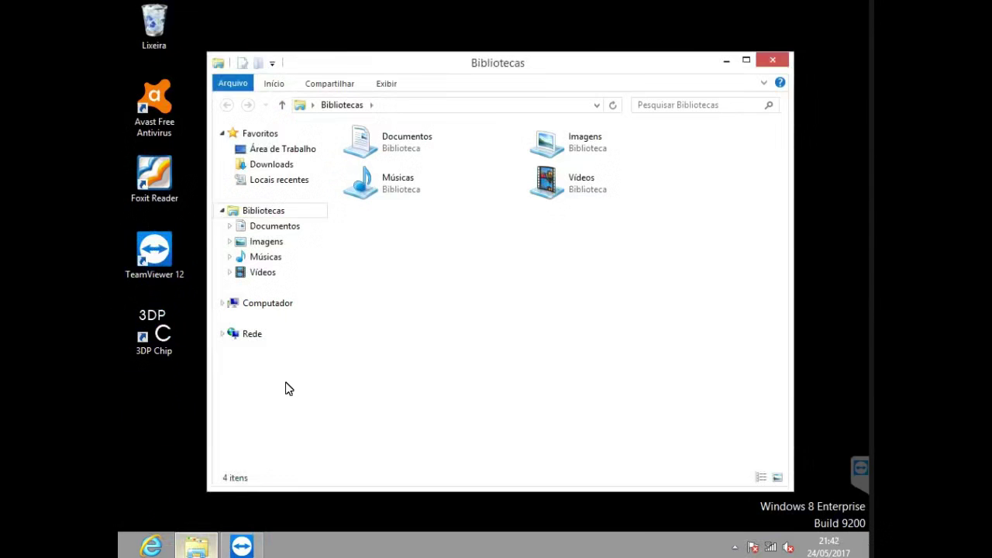
pyautogui.rightClick(258, 307)
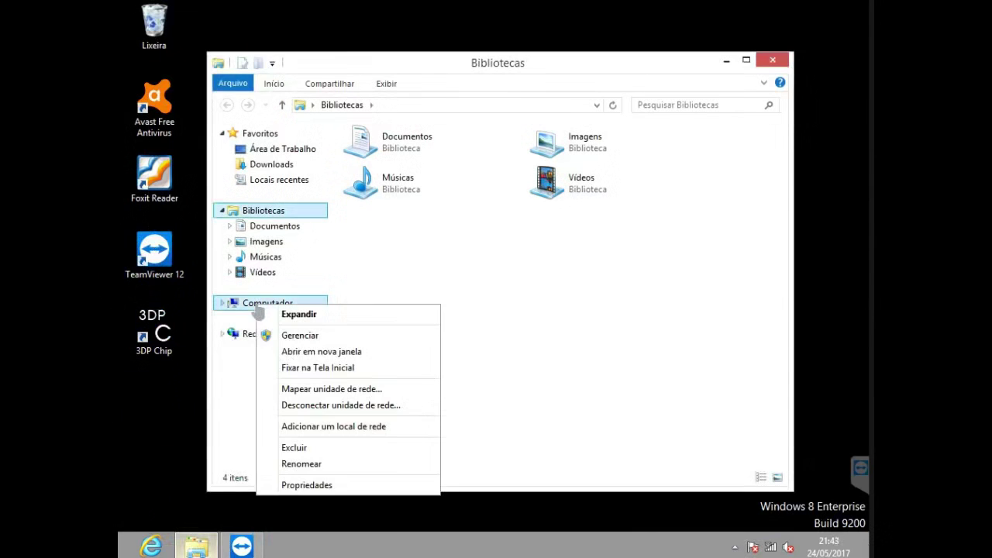
pyautogui.click(307, 485)
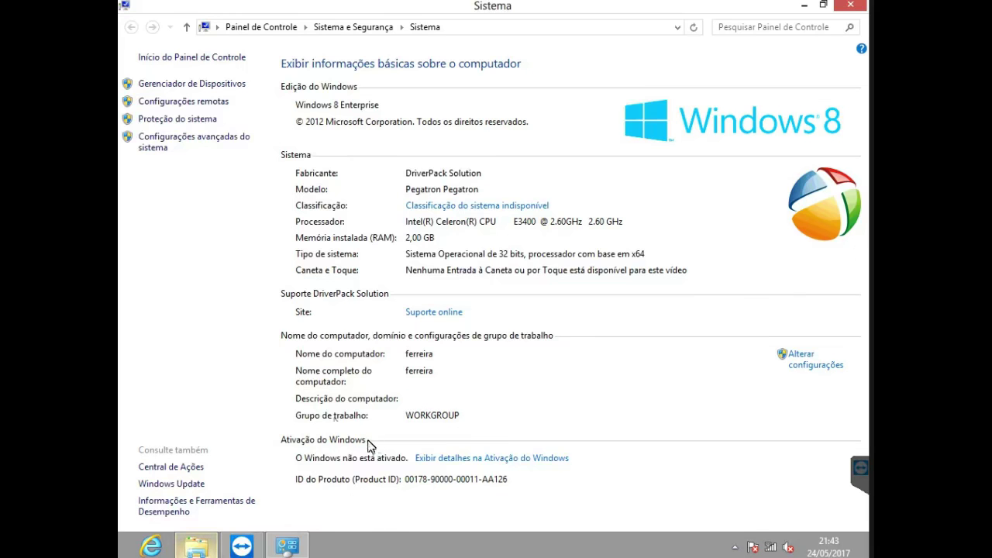
pyautogui.click(183, 58)
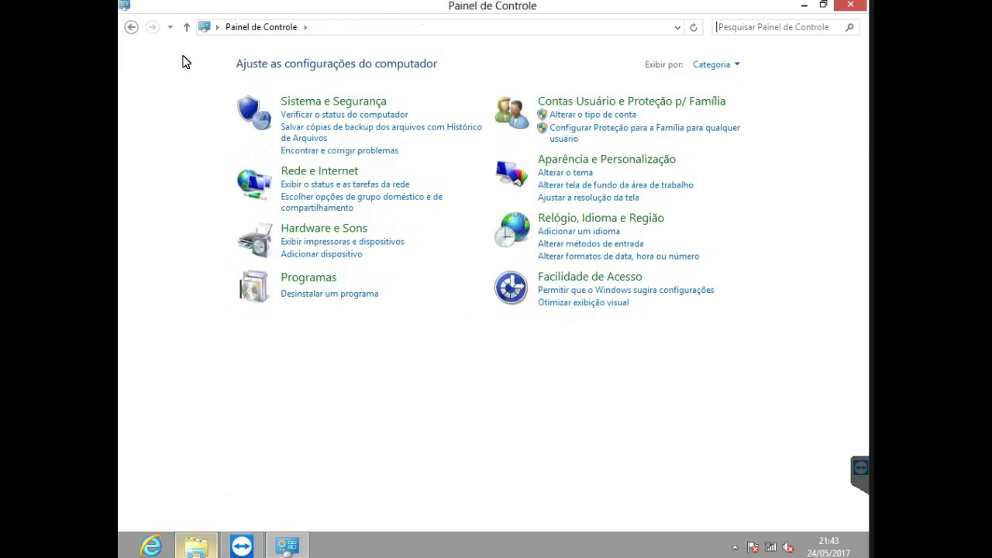
pyautogui.click(292, 296)
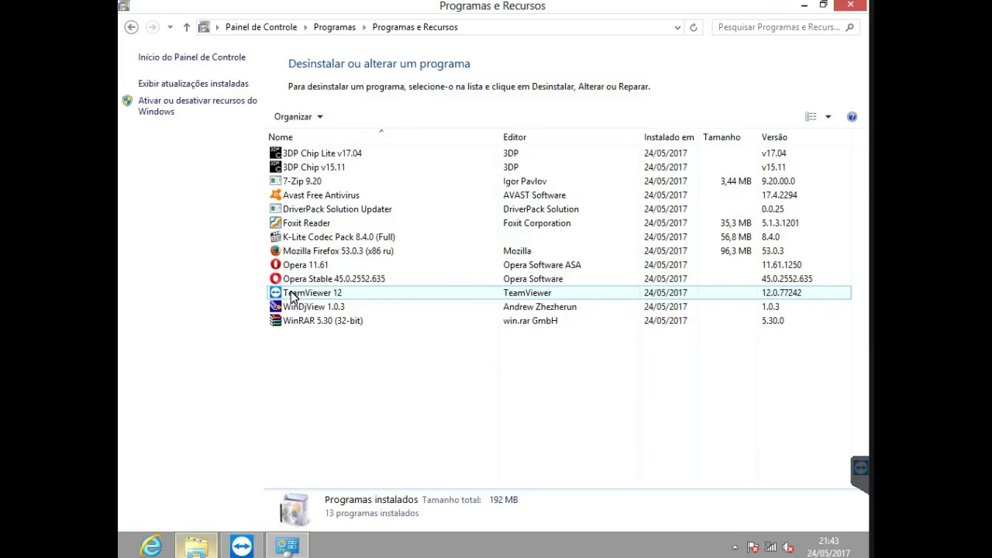
# - Uninstall Opera 11.61 without deleting its user data, and close the Opera web page opened in Firefox
pyautogui.click(366, 264)
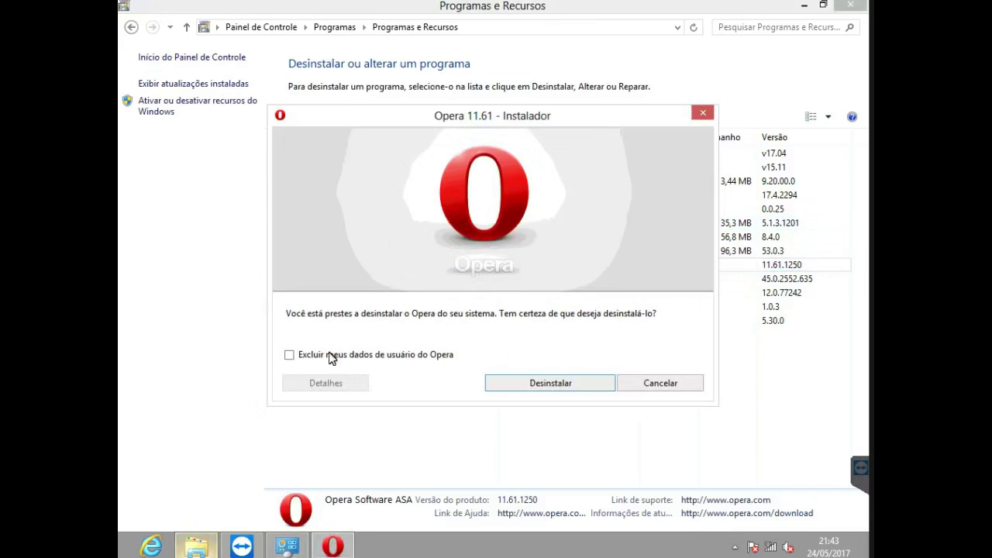
pyautogui.click(543, 383)
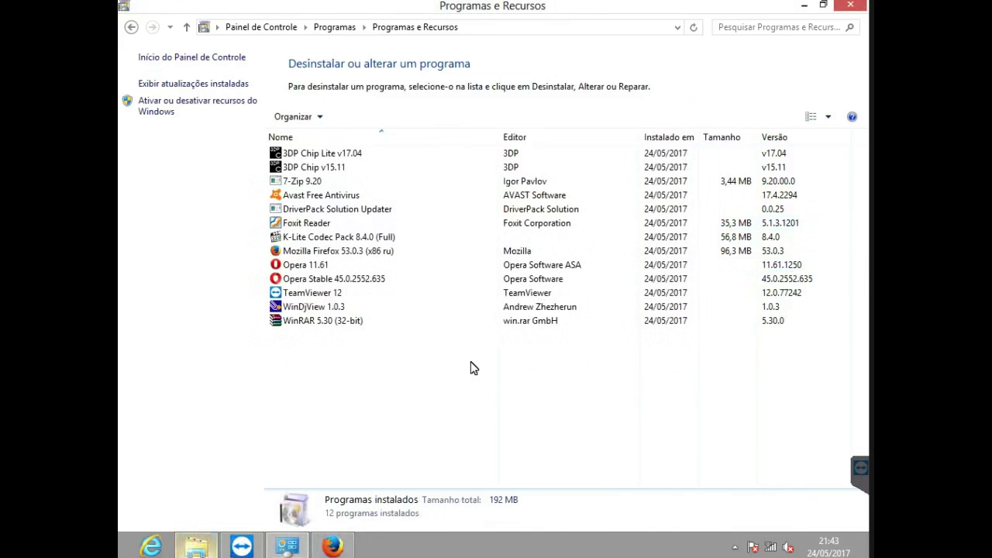
pyautogui.doubleClick(311, 251)
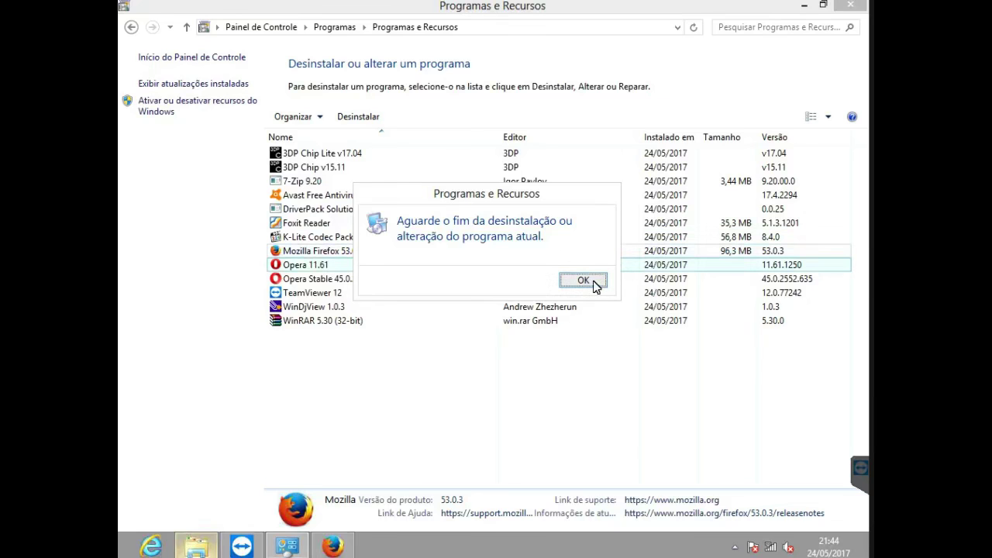
pyautogui.press('Return')
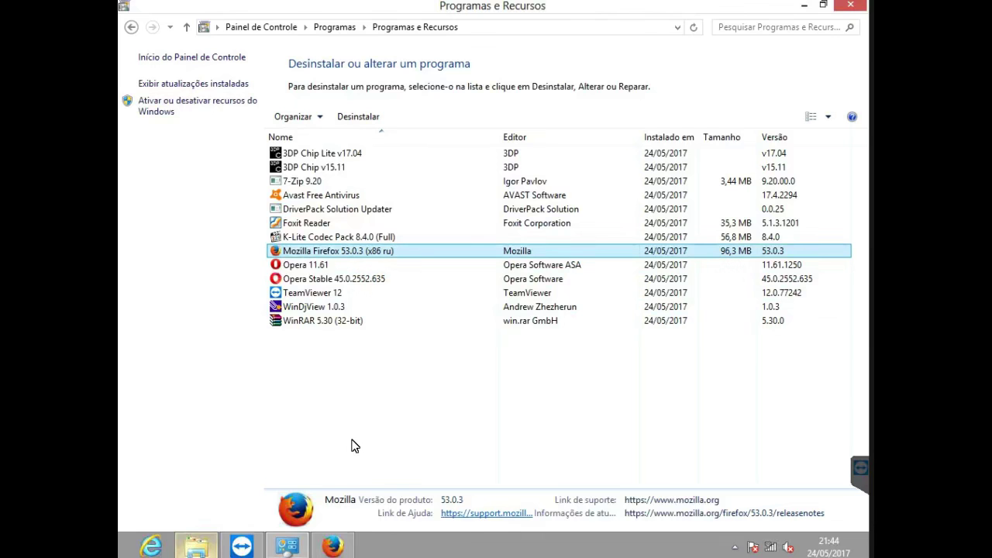
pyautogui.click(333, 546)
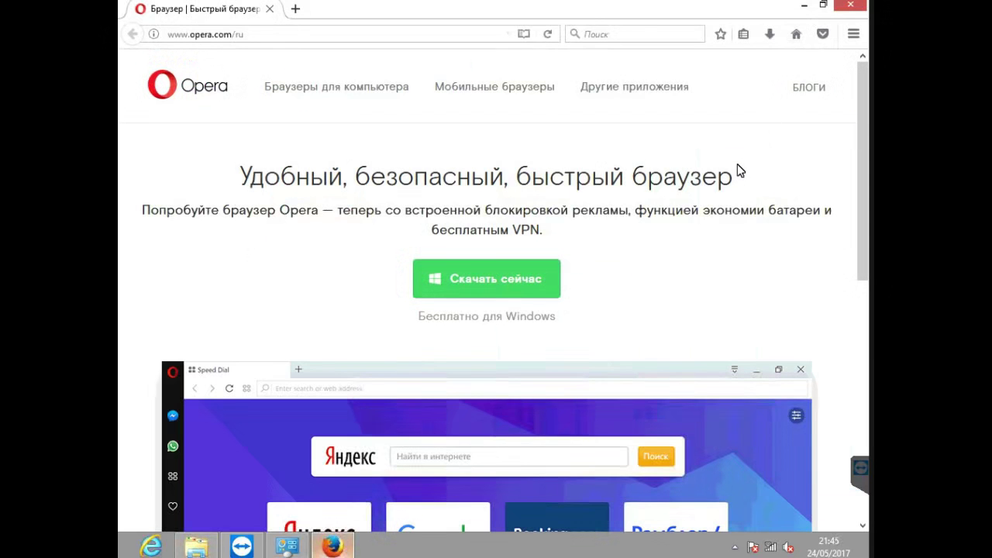
pyautogui.click(850, 5)
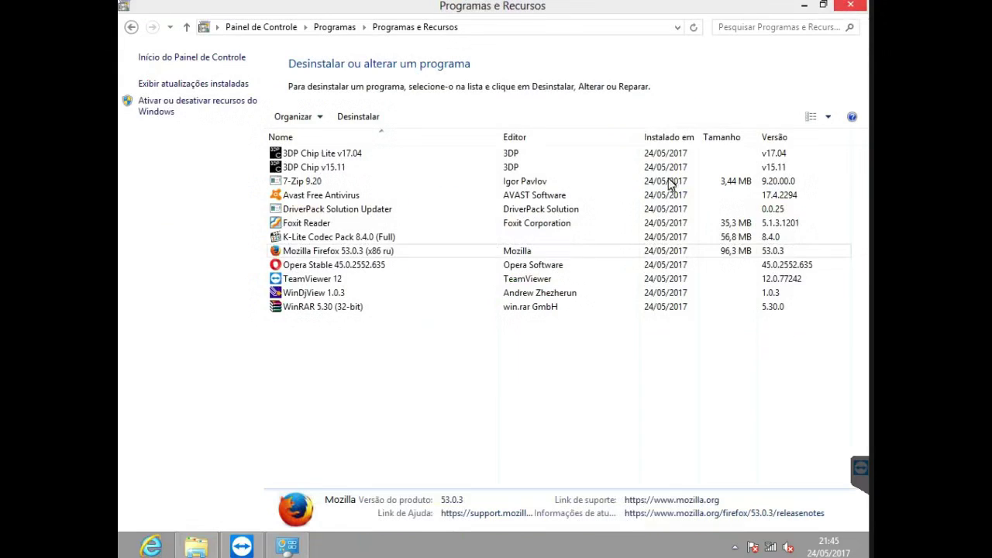
# - Uninstall Mozilla Firefox 53.0.3 (x86 ru), completing its removal wizard
pyautogui.click(356, 254)
pyautogui.click(356, 256)
pyautogui.doubleClick(356, 254)
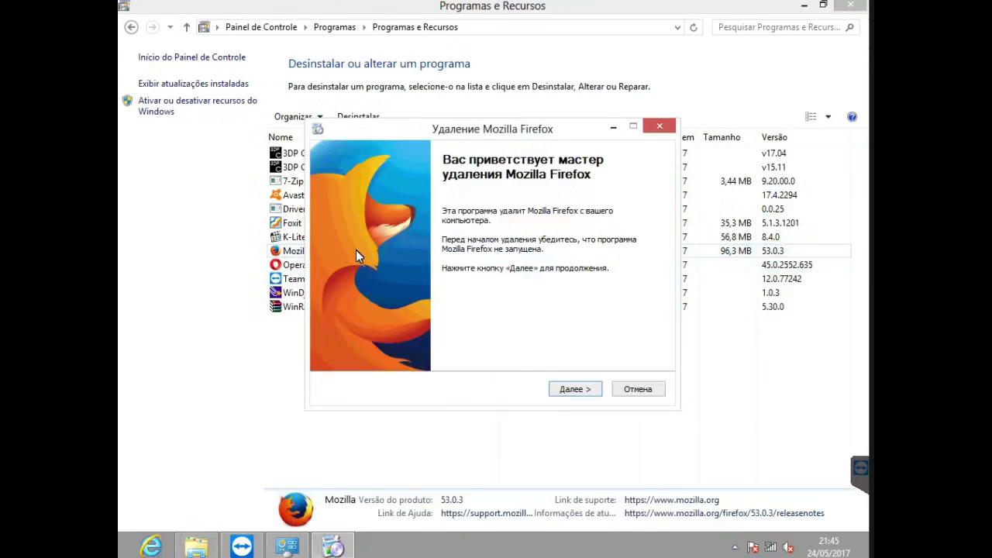
pyautogui.click(590, 389)
pyautogui.click(589, 390)
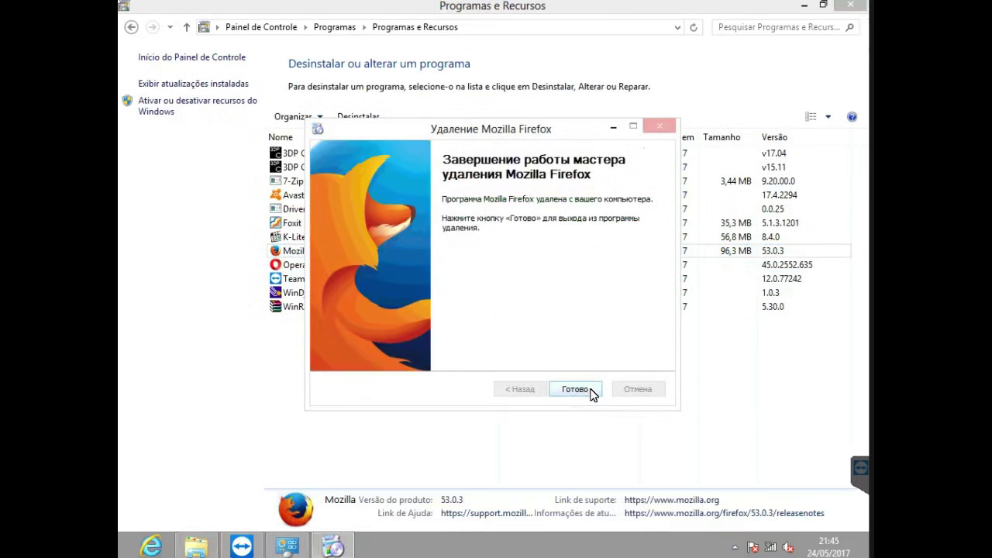
pyautogui.click(575, 389)
# - Uninstall Opera Stable 45.0.2552.635 without deleting its user data
pyautogui.click(315, 254)
pyautogui.doubleClick(315, 254)
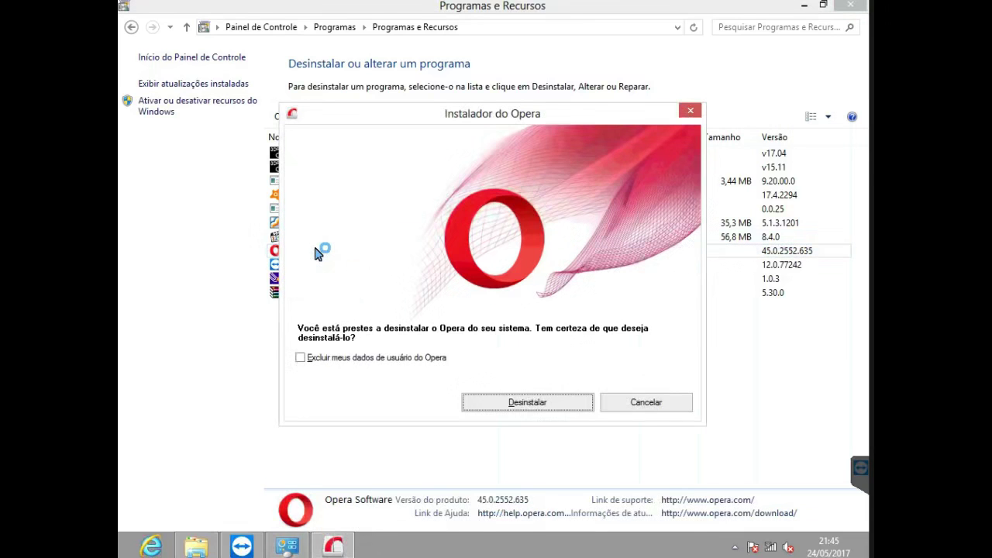
pyautogui.press('Return')
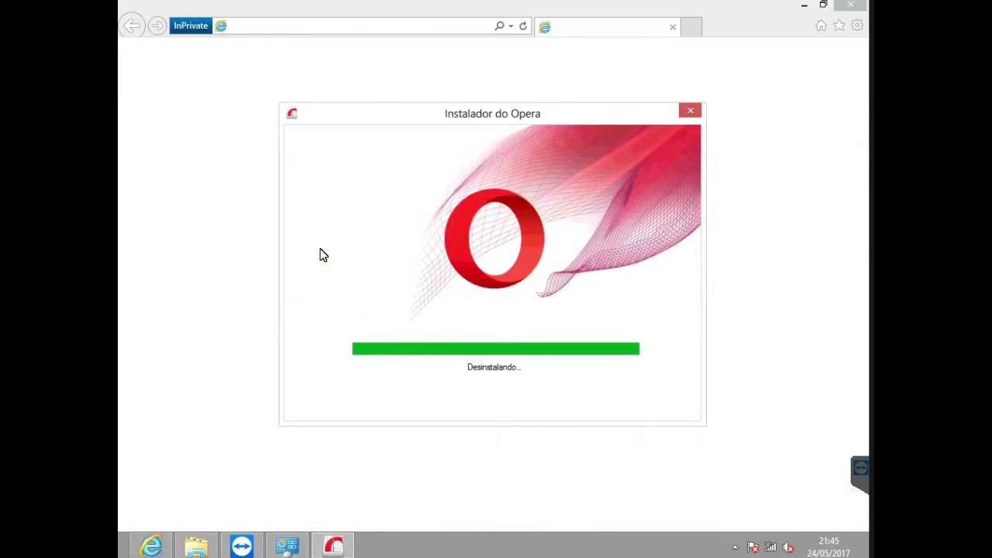
# - Try to uninstall WinDjView 1.0.3, and close the Opera web page and the installed programs list
pyautogui.doubleClick(324, 283)
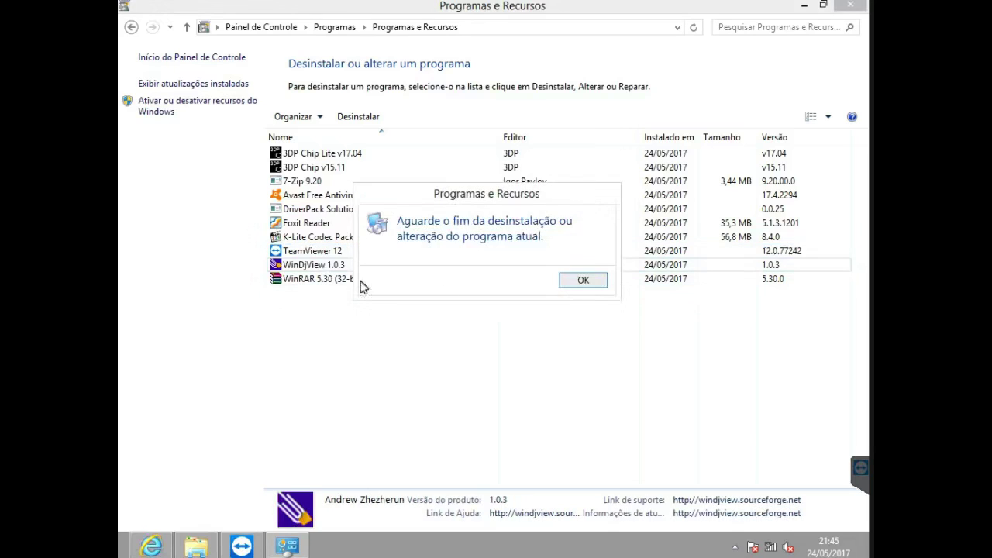
pyautogui.press('Return')
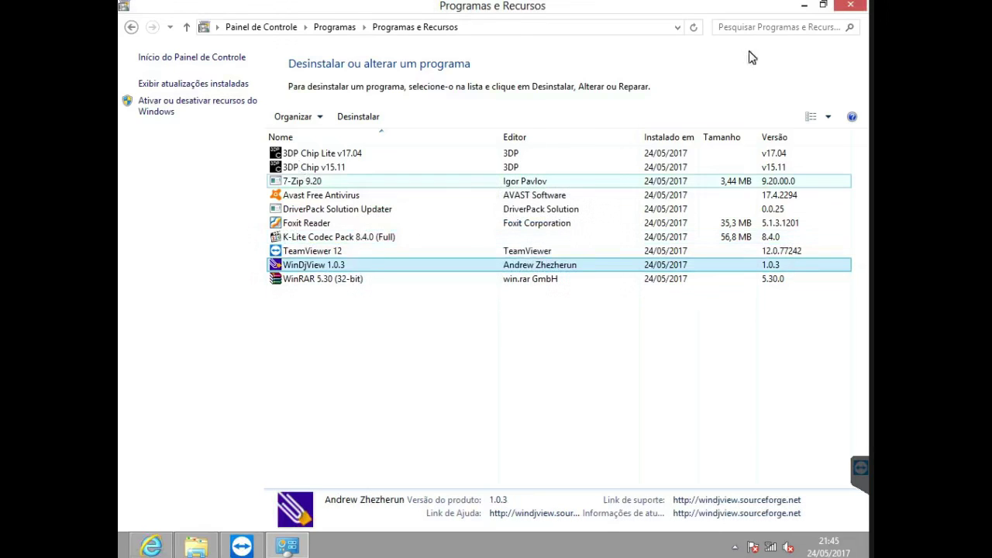
pyautogui.click(849, 8)
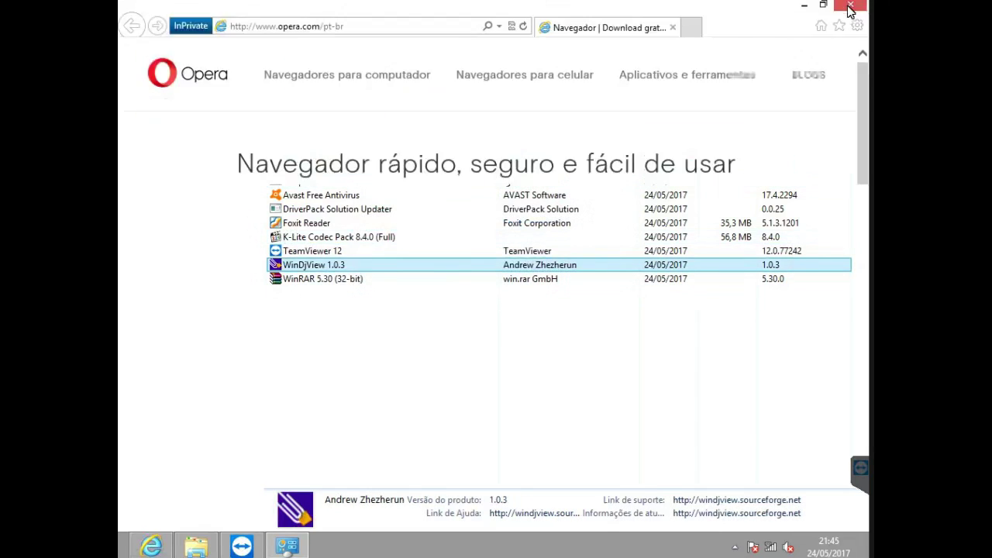
pyautogui.click(849, 8)
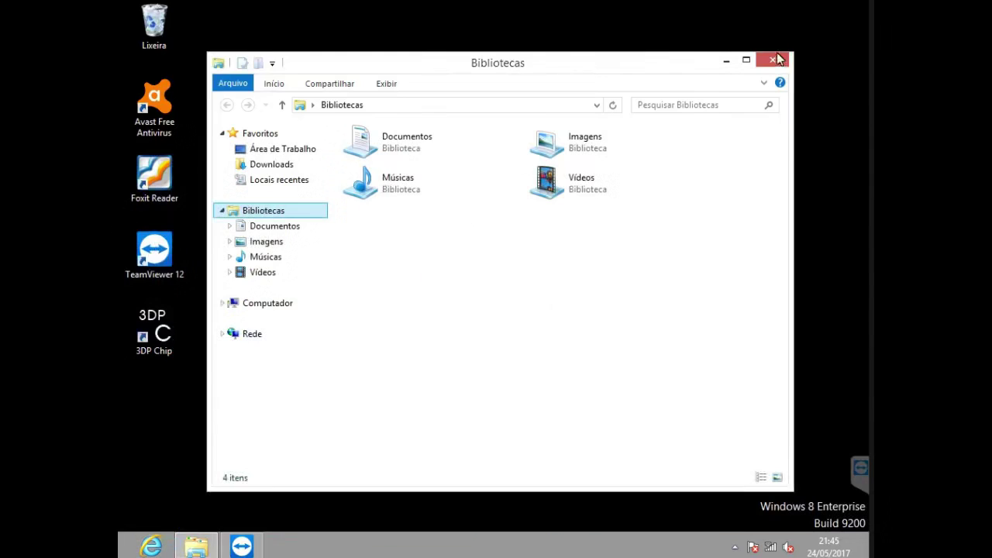
# - Switch to Internet Explorer and open google.com.br
pyautogui.click(152, 547)
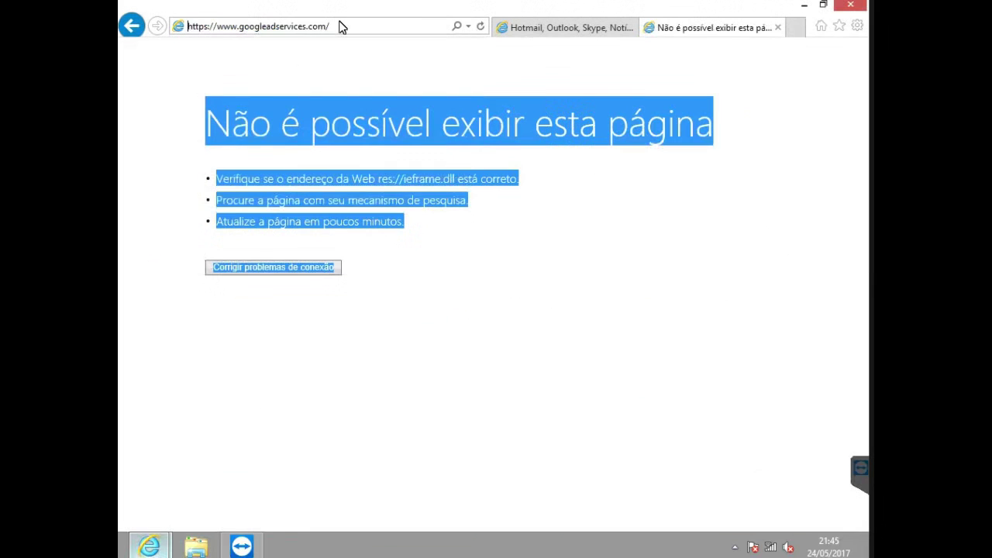
pyautogui.click(348, 24)
pyautogui.write('google.com.b')
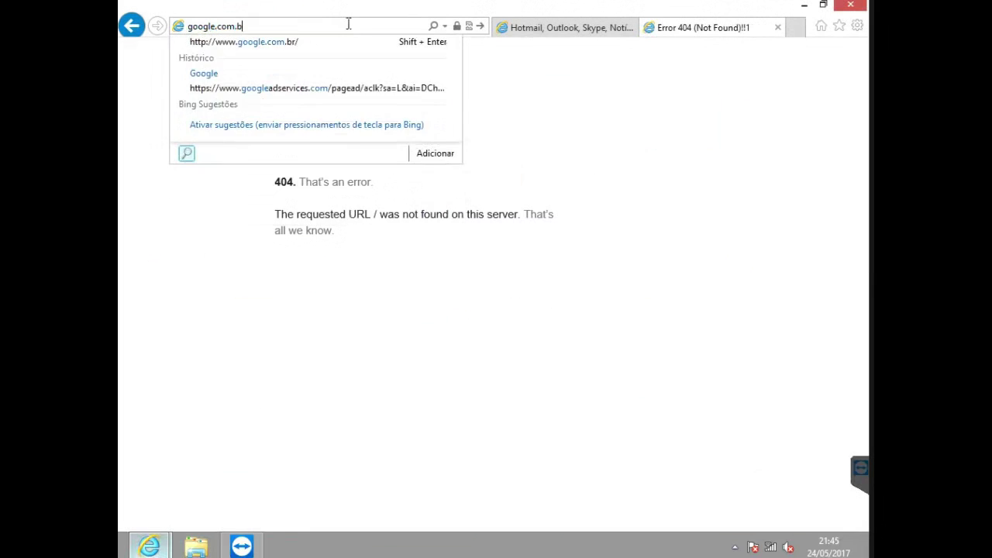
pyautogui.write('r')
pyautogui.press('Return')
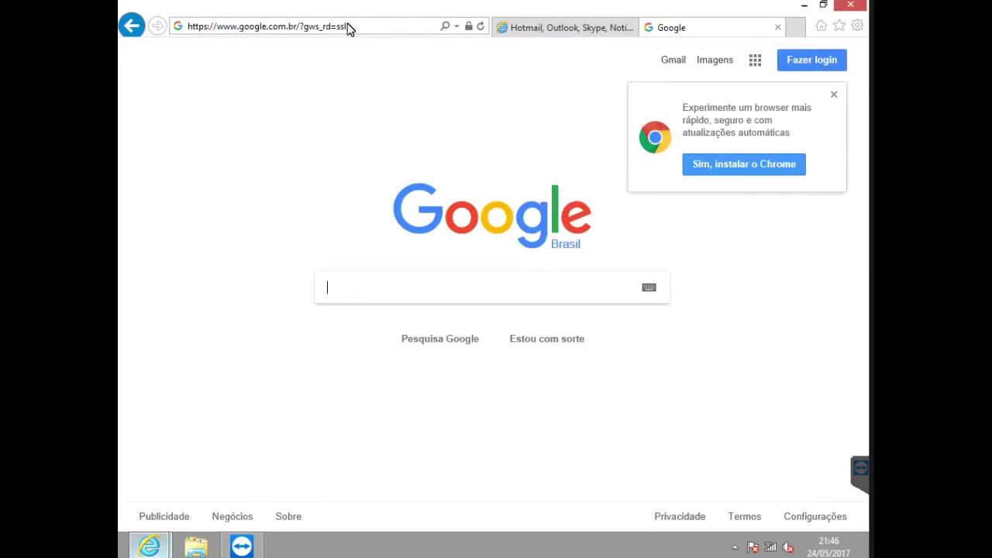
# - Search Google for "chrome" and open the advertised Google Chrome download page
pyautogui.click(411, 286)
pyautogui.write('chrome')
pyautogui.press('Return')
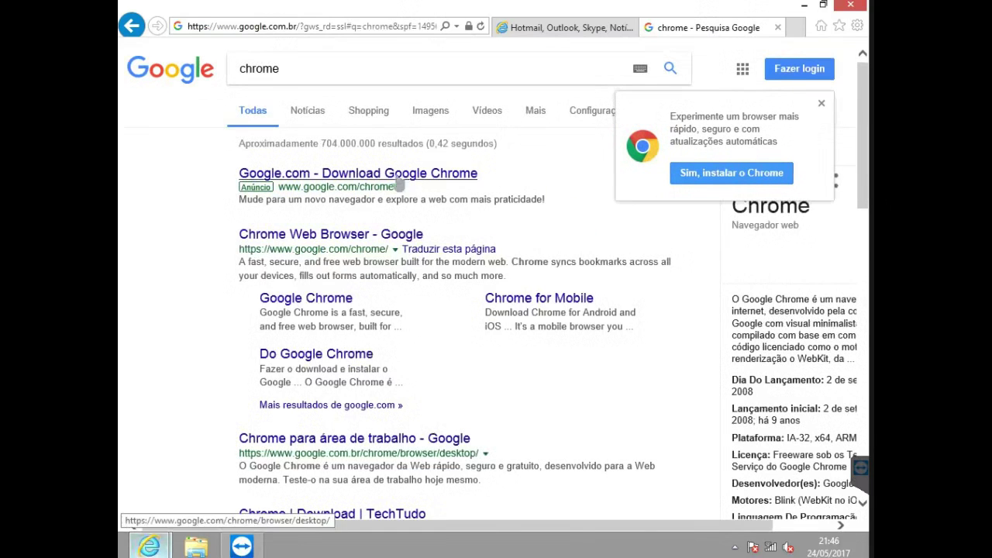
pyautogui.click(394, 178)
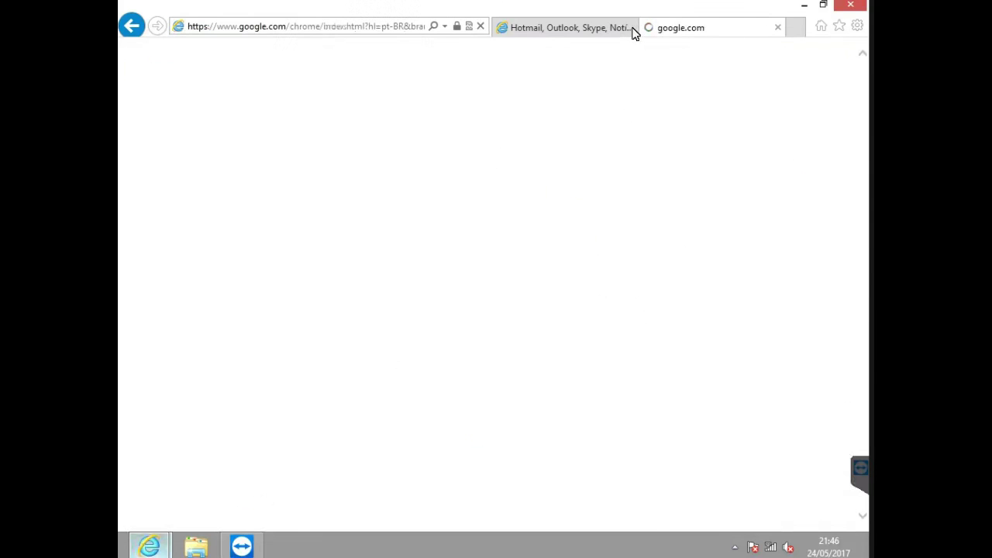
# - Download Google Chrome with its terms accepted, and run ChromeSetup.exe, allowing Google Update Setup to make changes to the computer
pyautogui.click(534, 291)
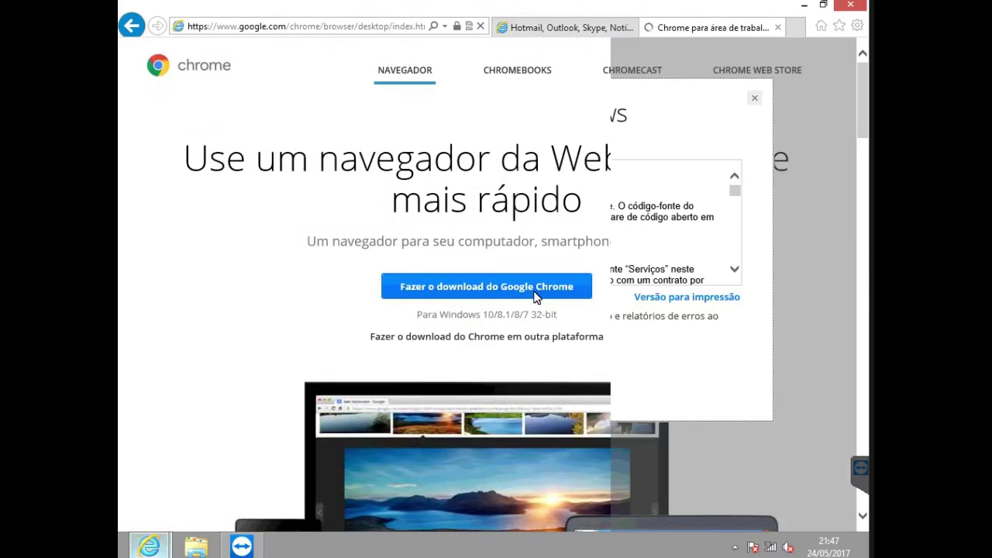
pyautogui.click(326, 371)
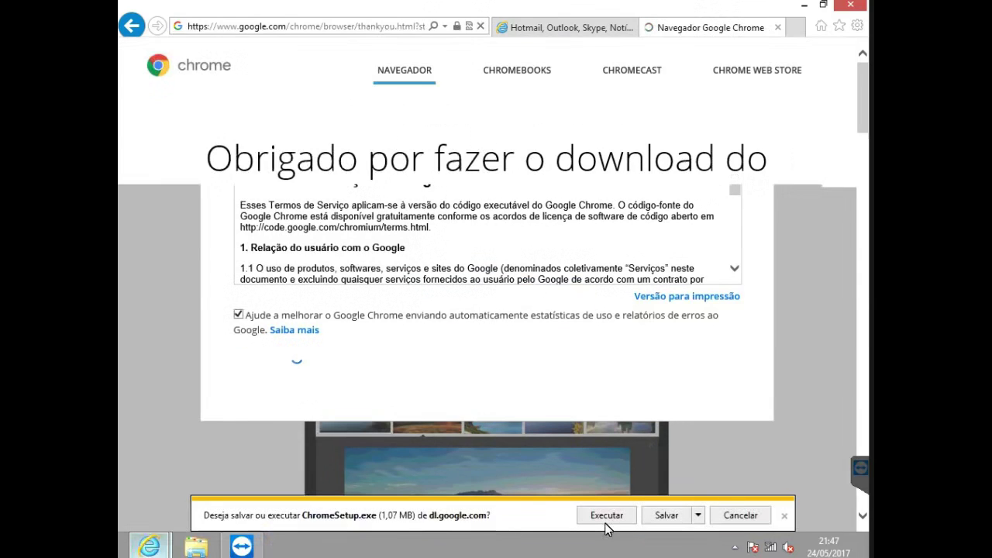
pyautogui.click(606, 521)
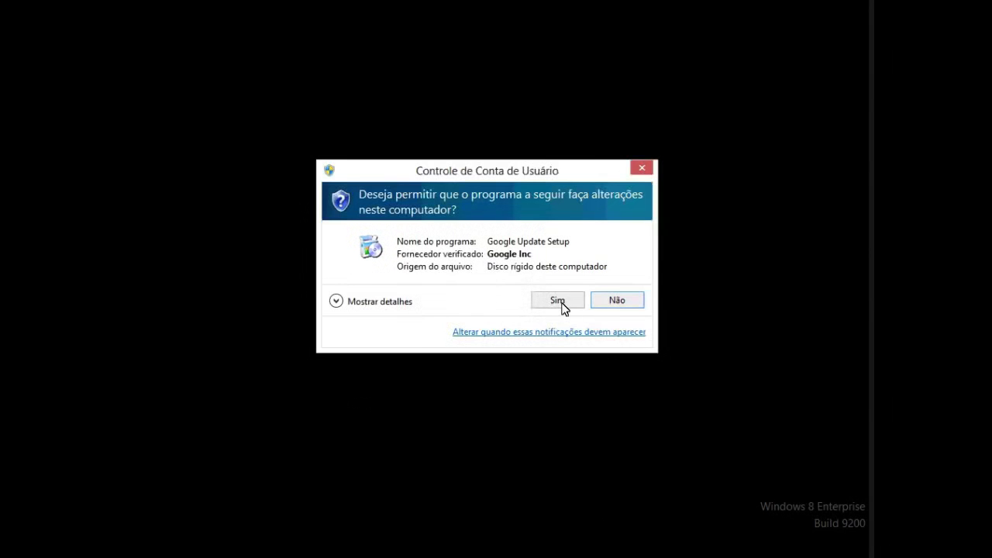
pyautogui.click(557, 300)
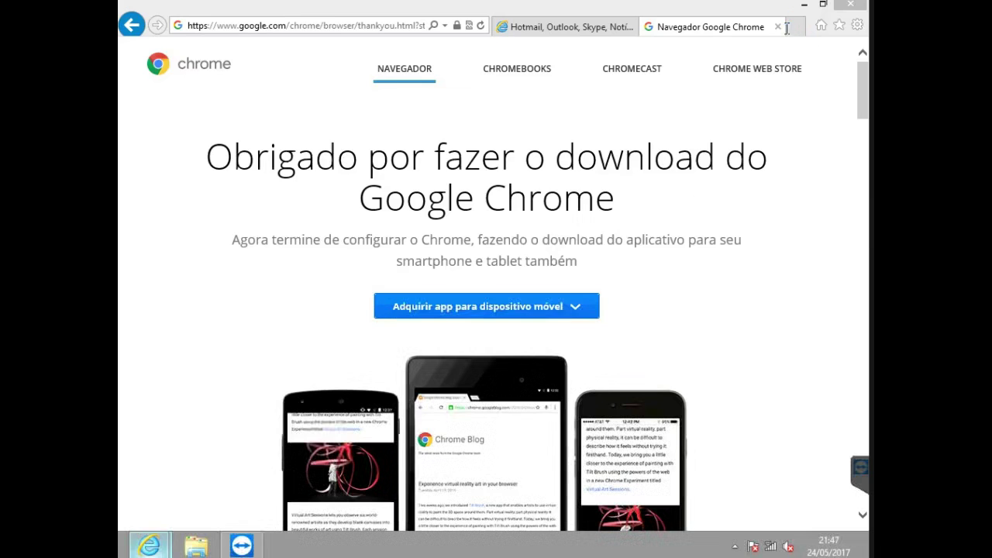
pyautogui.click(803, 4)
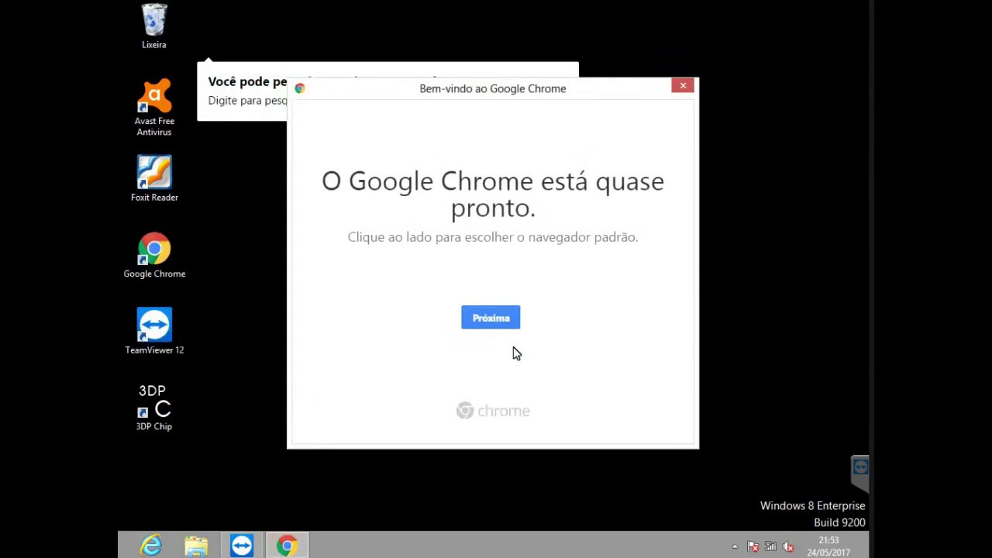
# - Complete the Chrome welcome setup by choosing Google Chrome to open http links
pyautogui.click(498, 316)
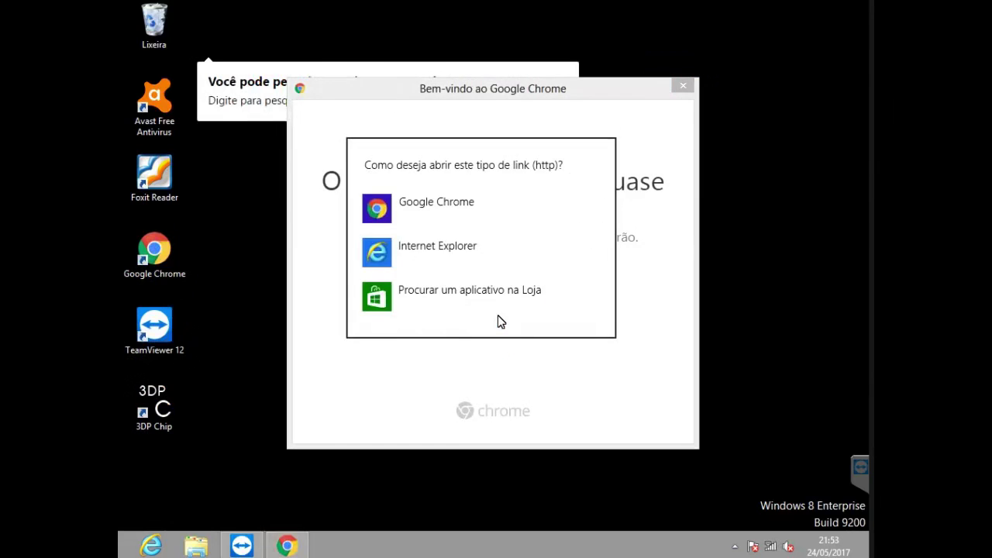
pyautogui.click(425, 220)
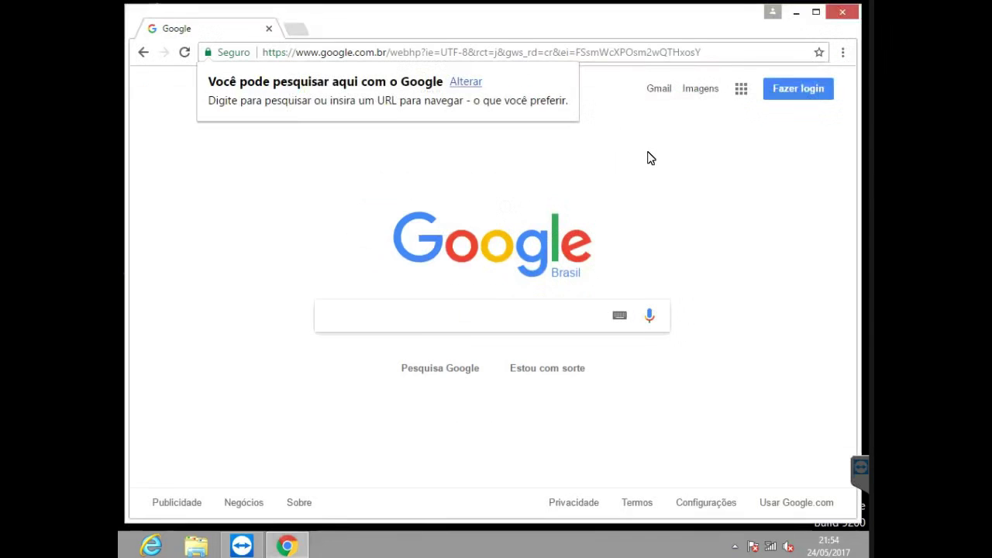